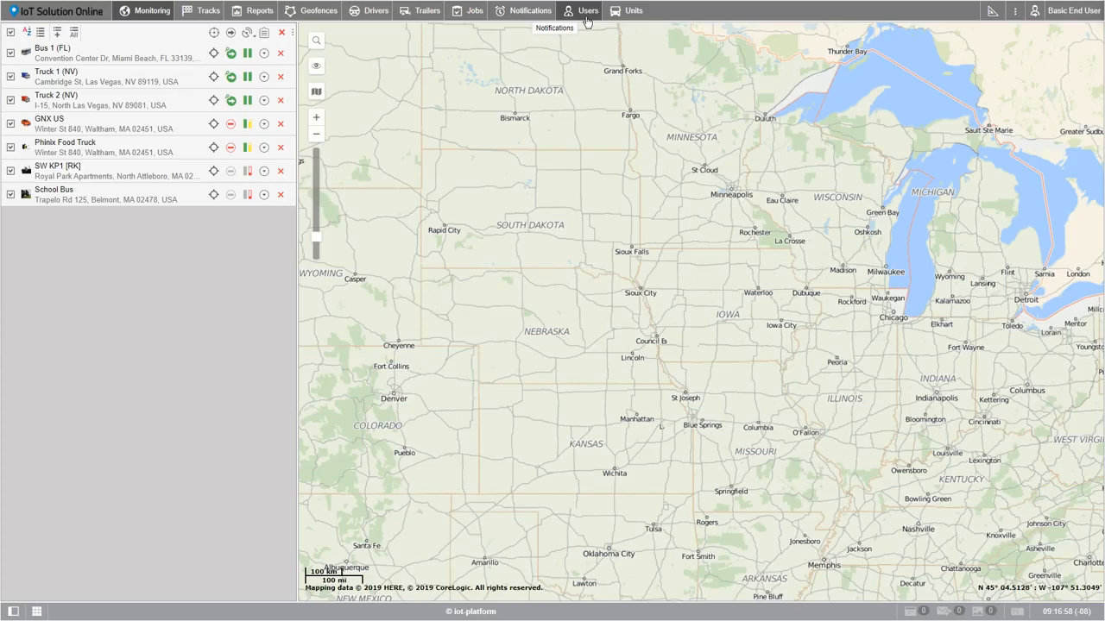
Step: Switch to the Users list showing Dispatcher-1 and Dispatcher-2
click(586, 12)
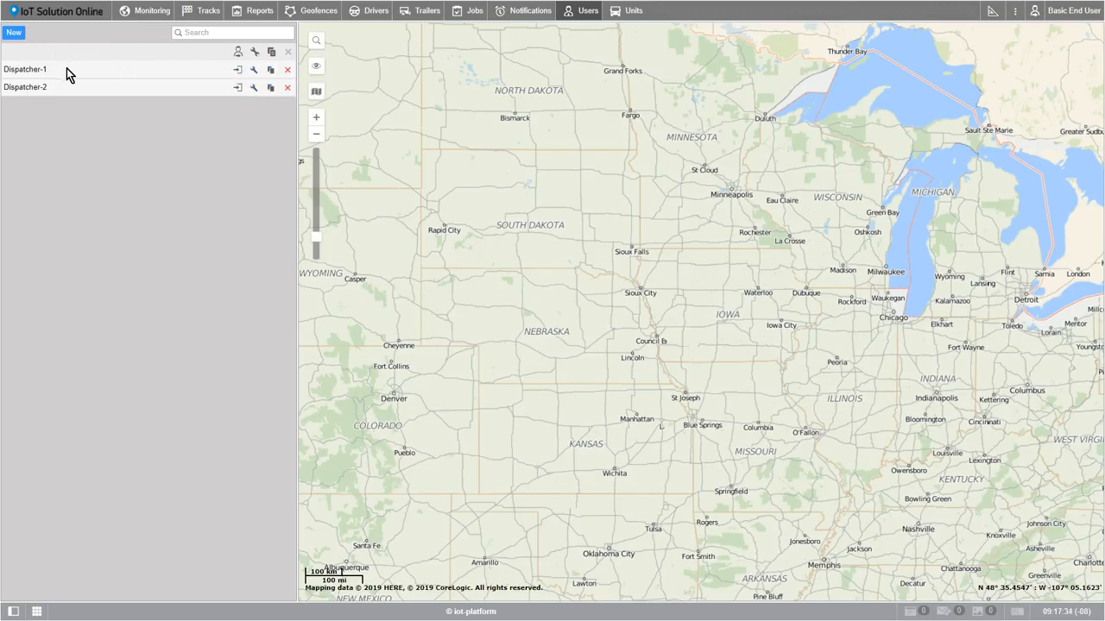
Step: Start a new user with the e-mail login name, then paste the password and its confirmation
click(13, 33)
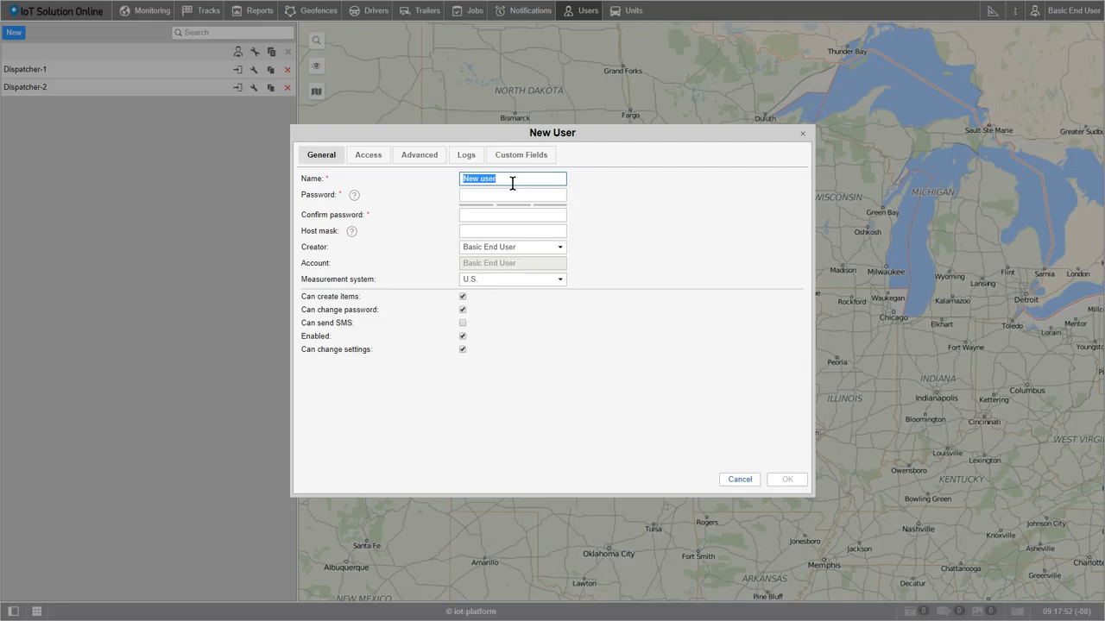
text(basic@user.com)
click(510, 189)
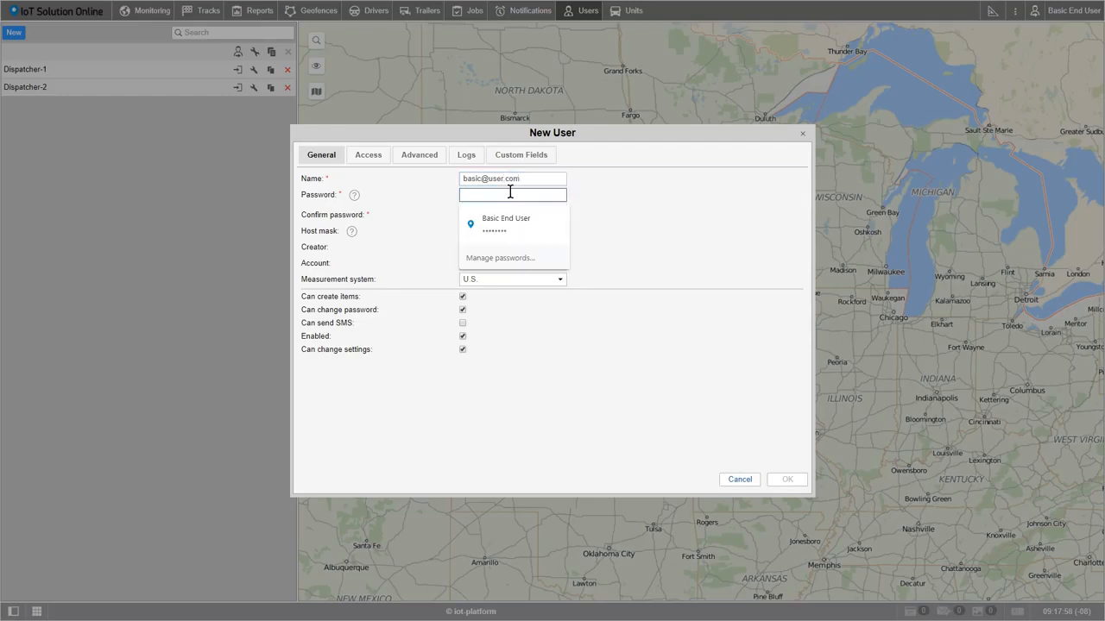
key(ctrl+v)
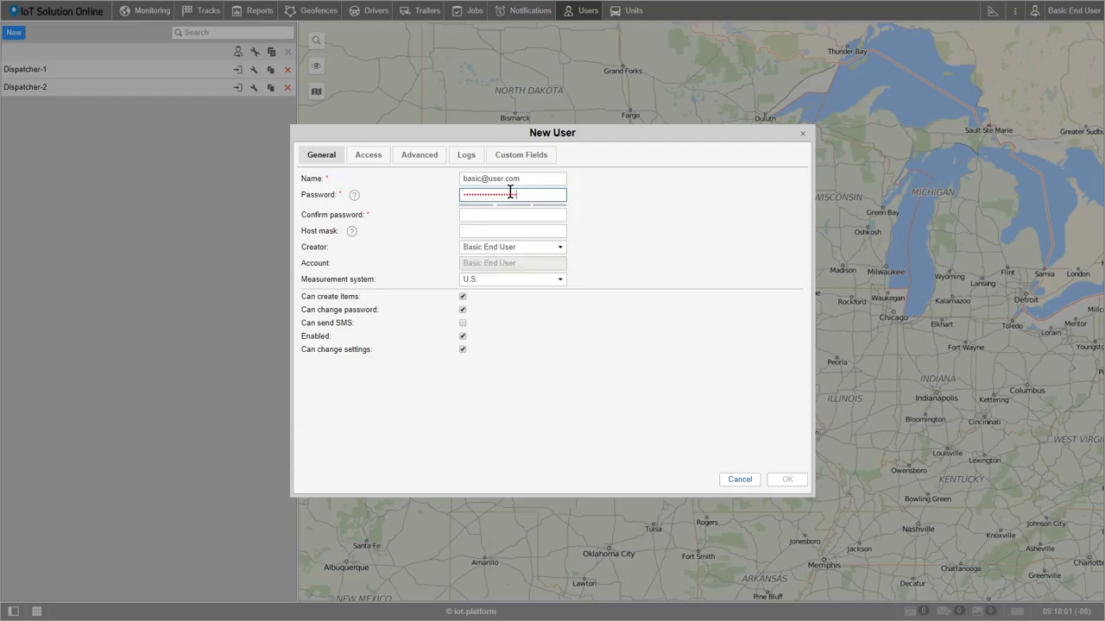
click(512, 214)
key(ctrl+v)
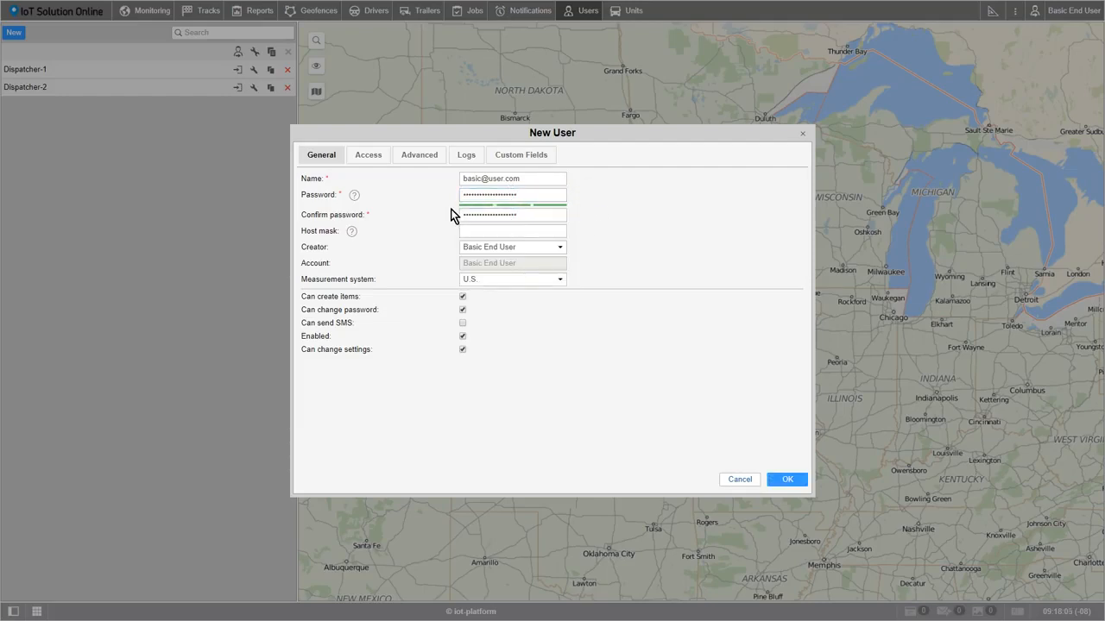
mouse_move(355, 198)
mouse_move(352, 234)
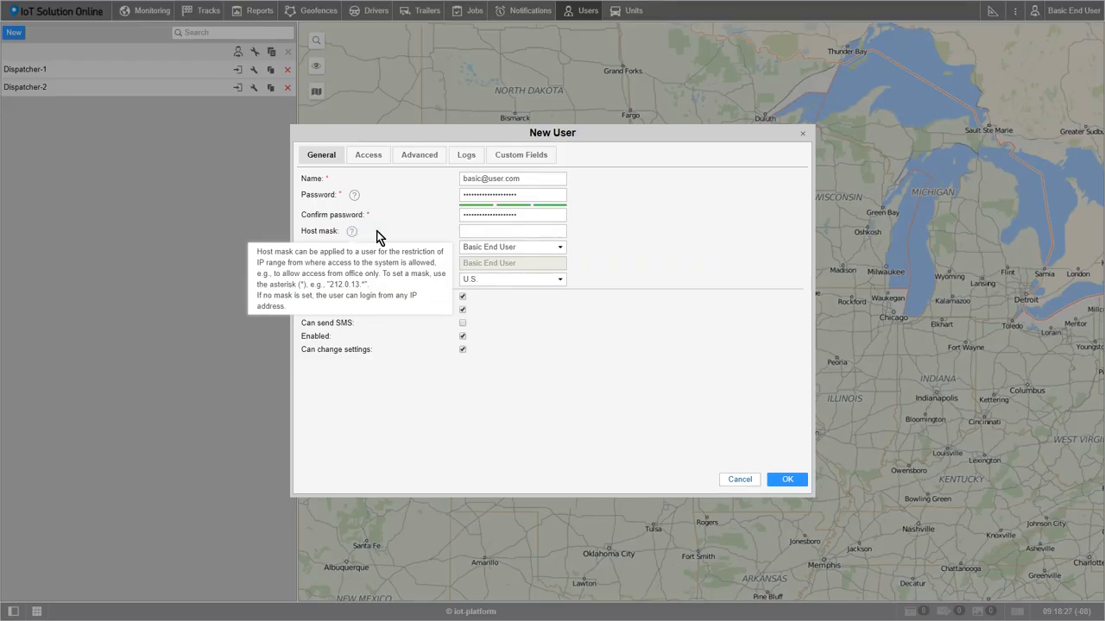
Step: Make Dispatcher-2 the creator and keep U.S. as the measurement system
click(560, 249)
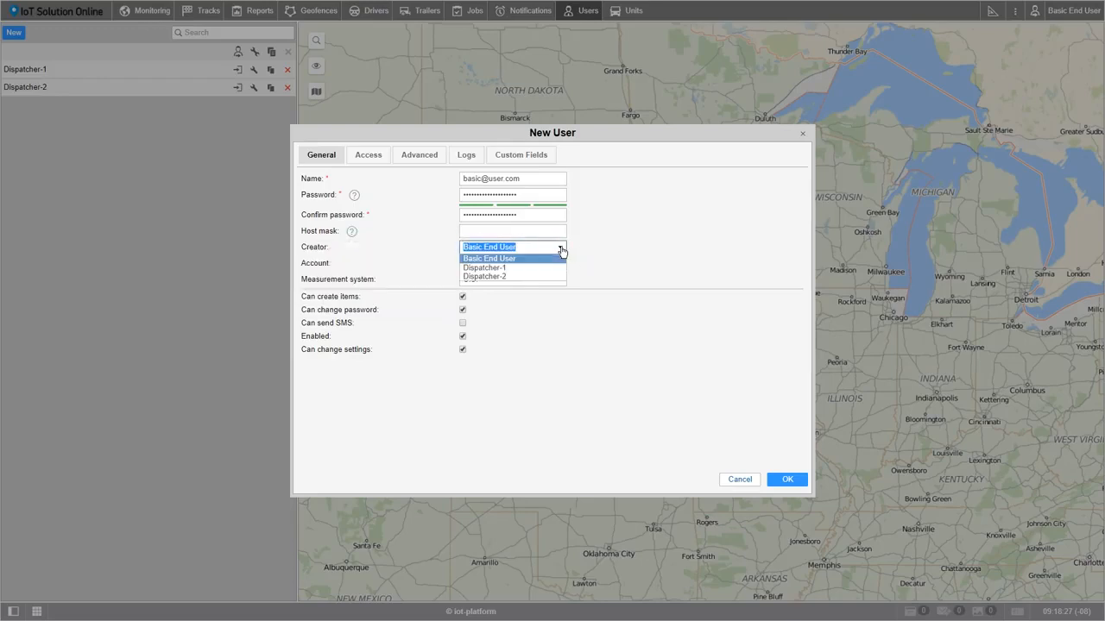
click(514, 277)
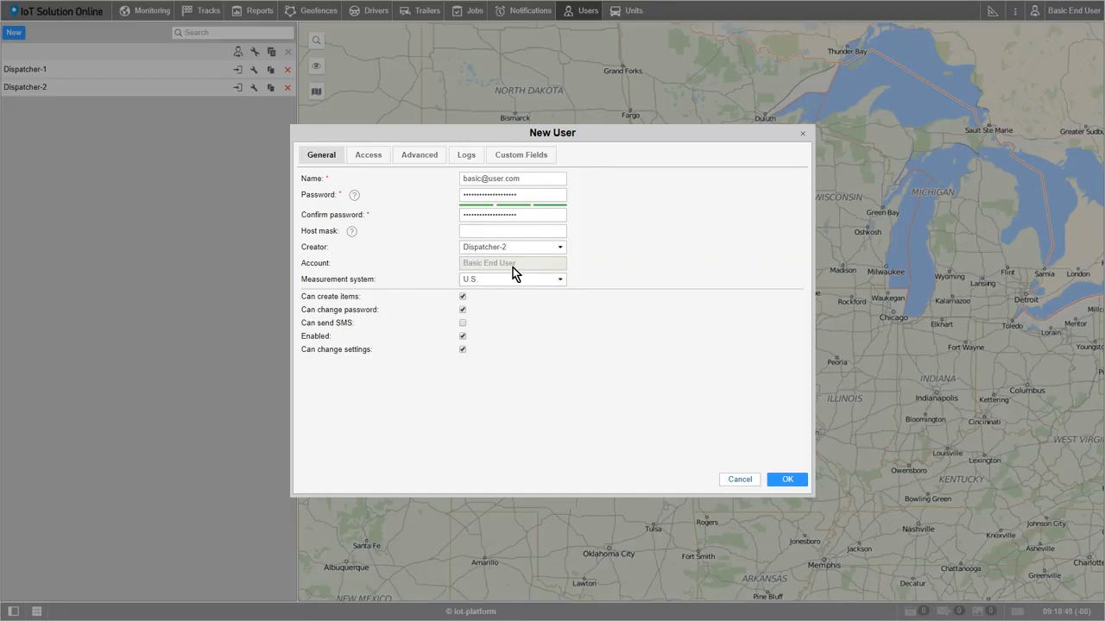
click(560, 281)
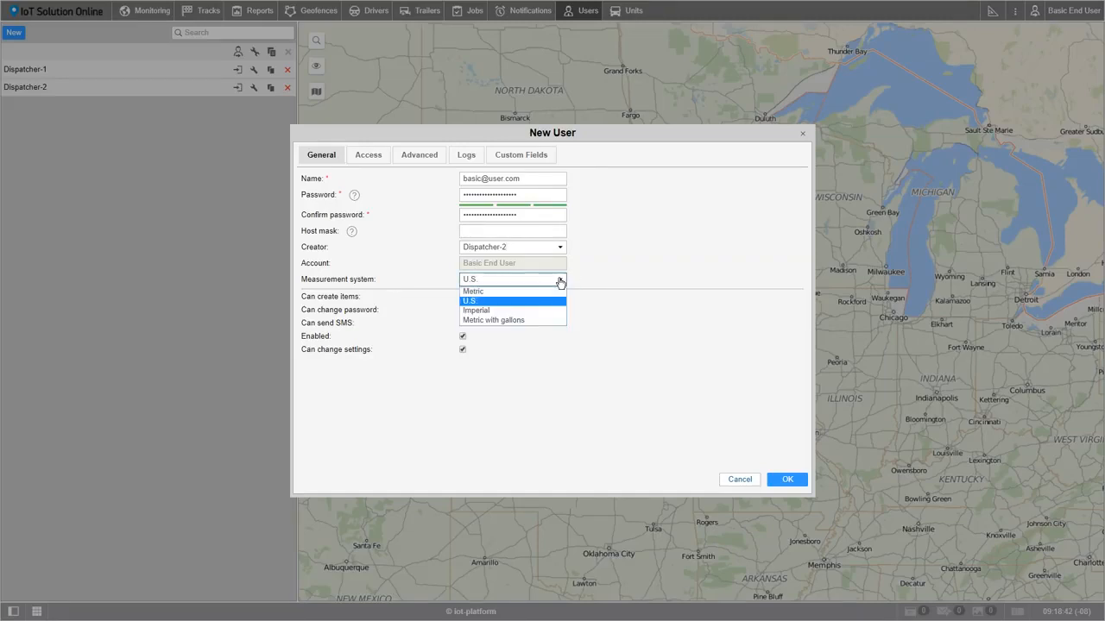
click(539, 300)
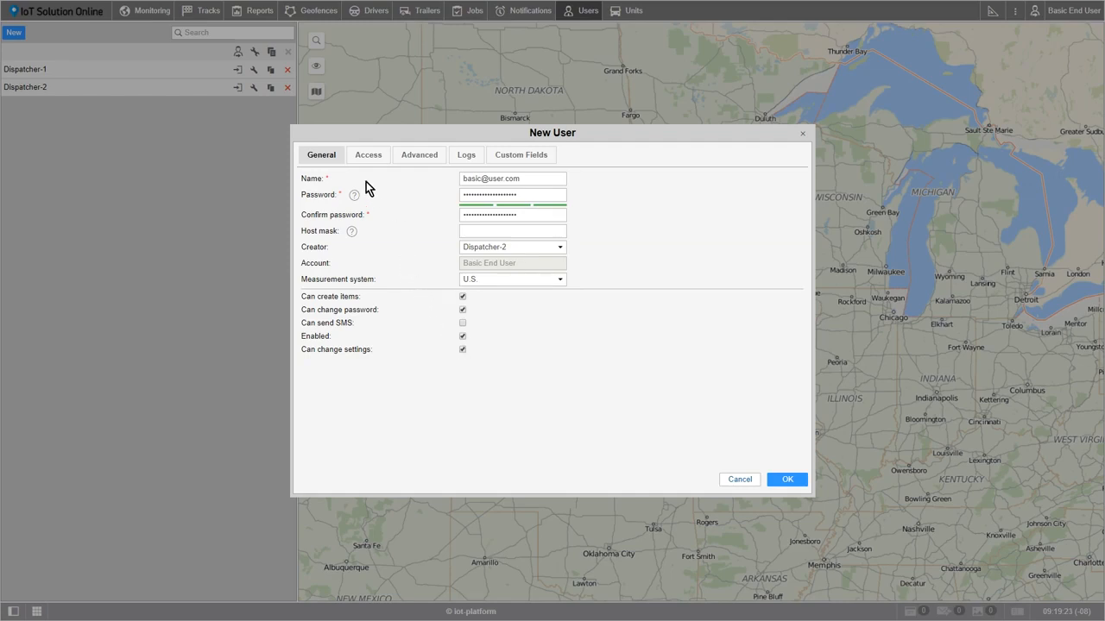
Step: On Access, grant Full access to all seven units and the Basic End User resource
click(360, 157)
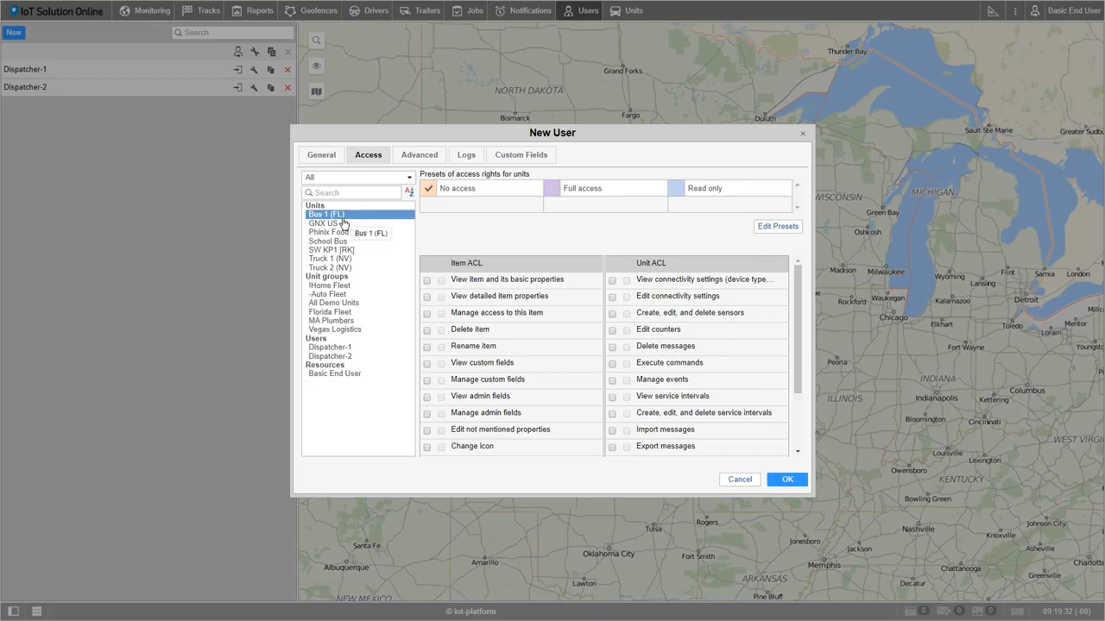
shift+click(345, 270)
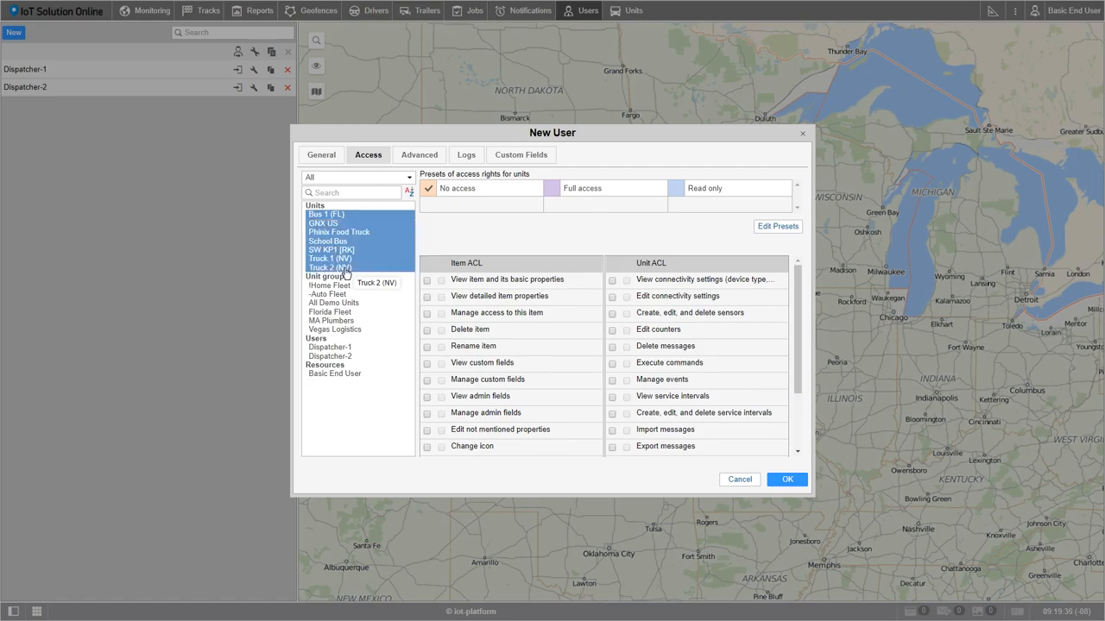
click(553, 192)
click(341, 374)
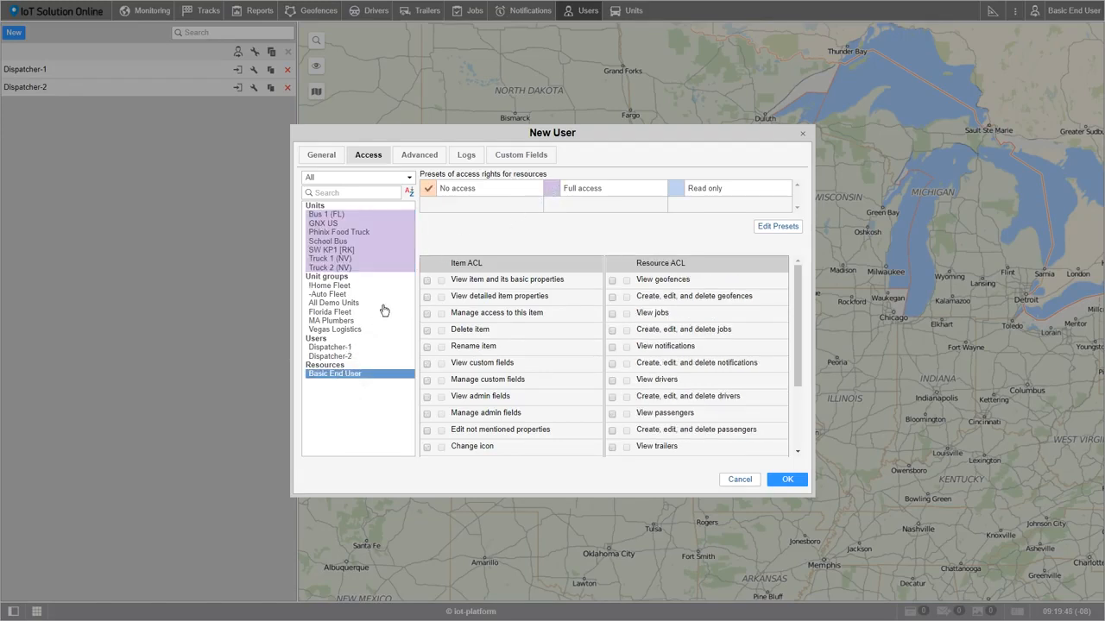
click(553, 191)
Step: Replace the placeholder on the Advanced page with the user's e-mail address, then view Logs
click(417, 158)
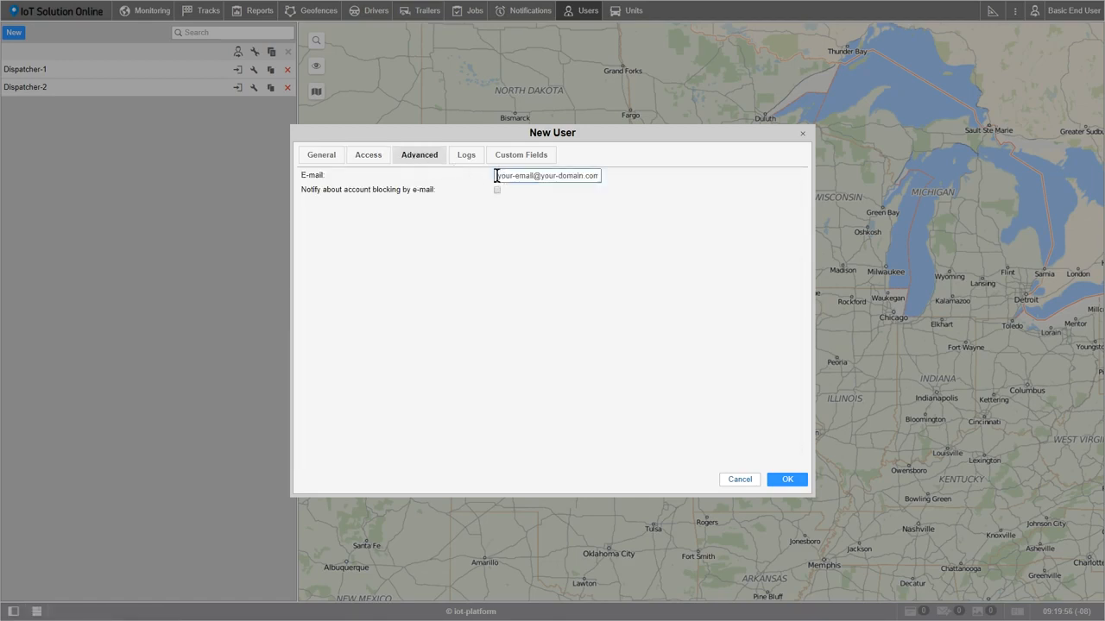
drag(497, 175, 609, 176)
text(basic)
key(BackSpace)
key(BackSpace)
text(ic)
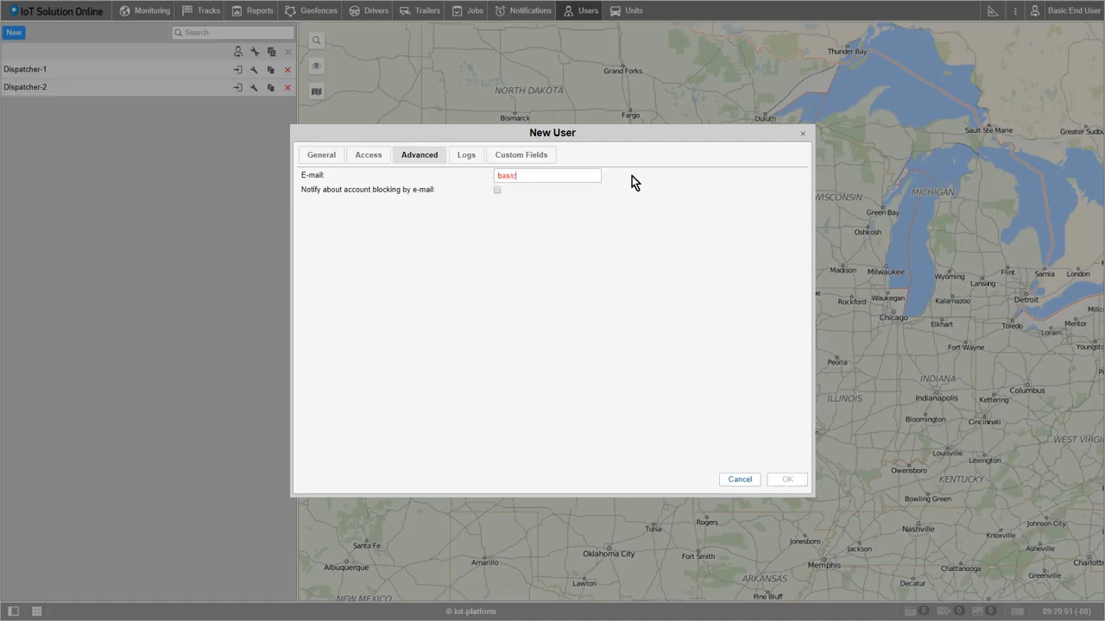
text(@user.com)
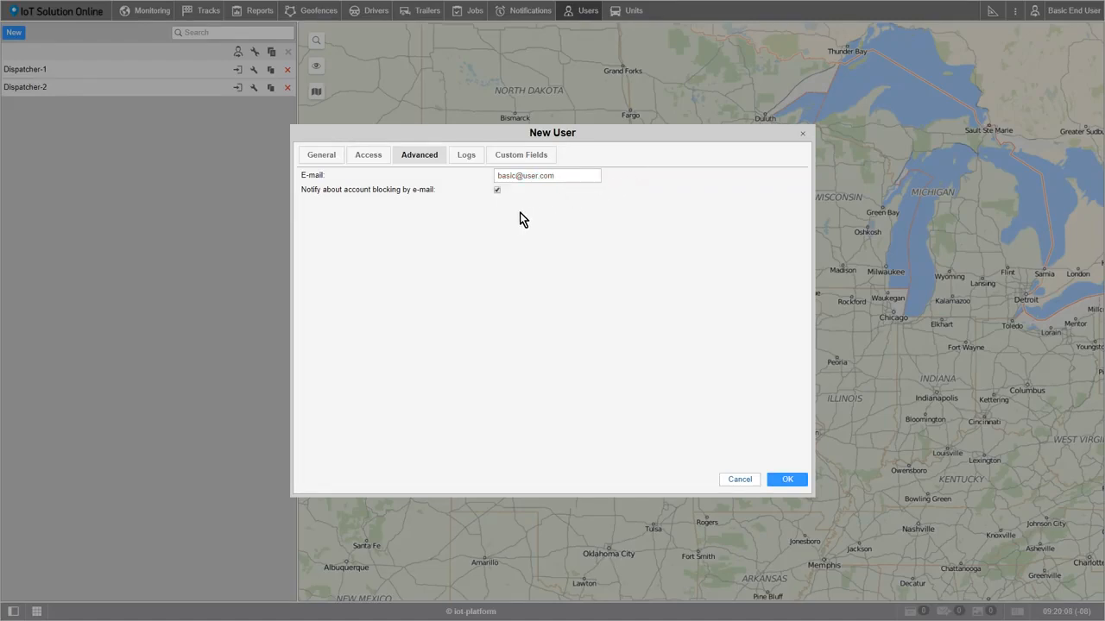
click(470, 159)
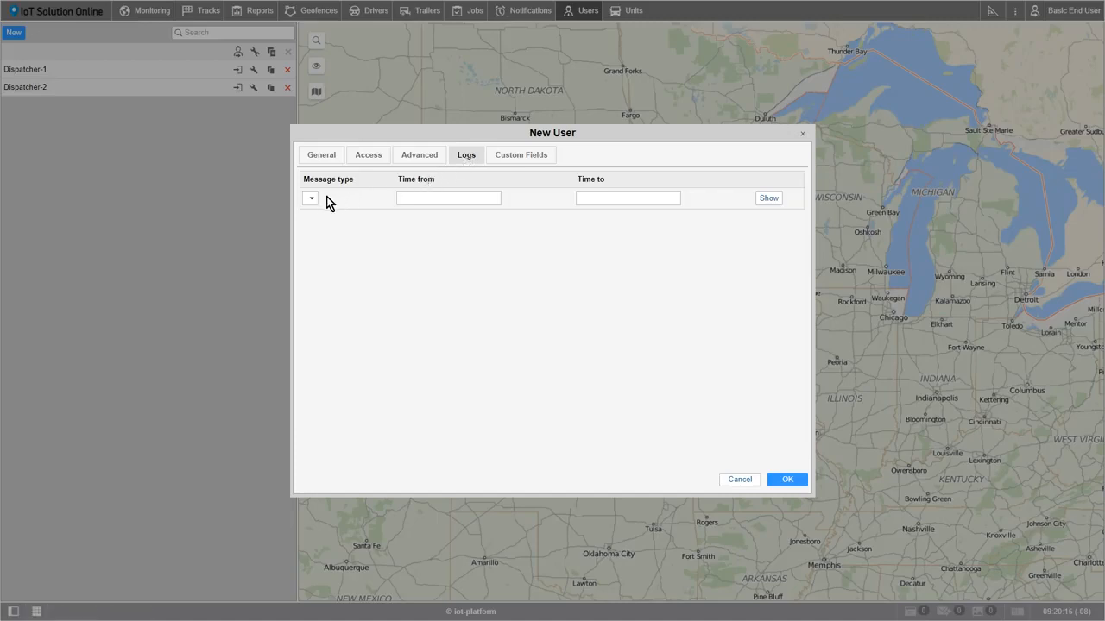
Step: Select the Time from and Time to fields on Logs, then go to Custom Fields
click(418, 197)
click(597, 195)
click(529, 161)
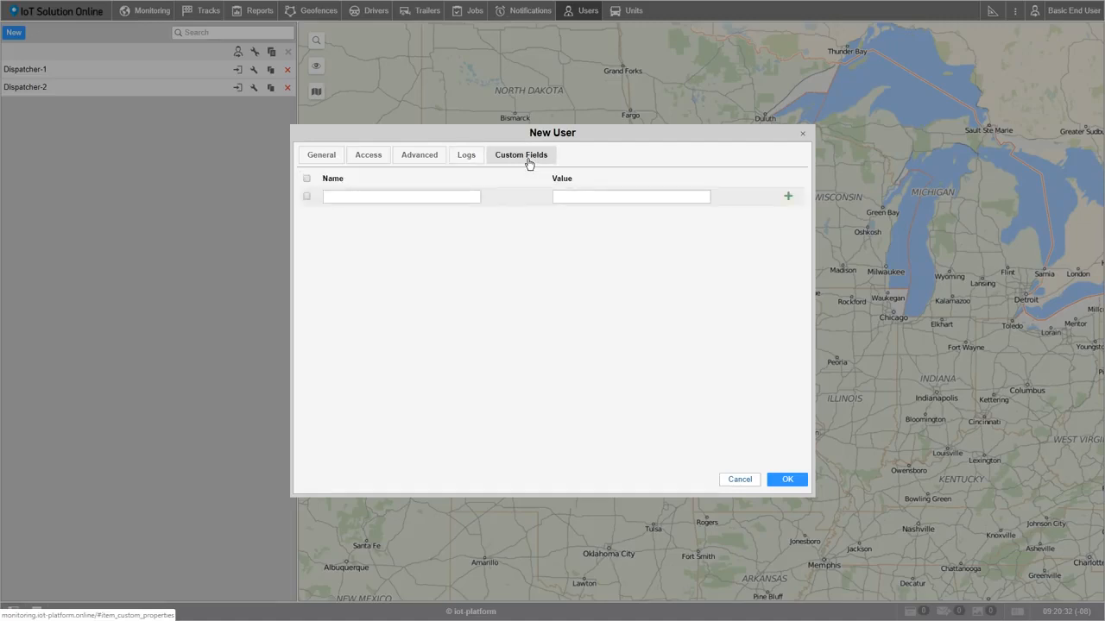
Step: Add an admin custom field Position with value Dispatcher and save the user with OK
click(307, 197)
click(358, 198)
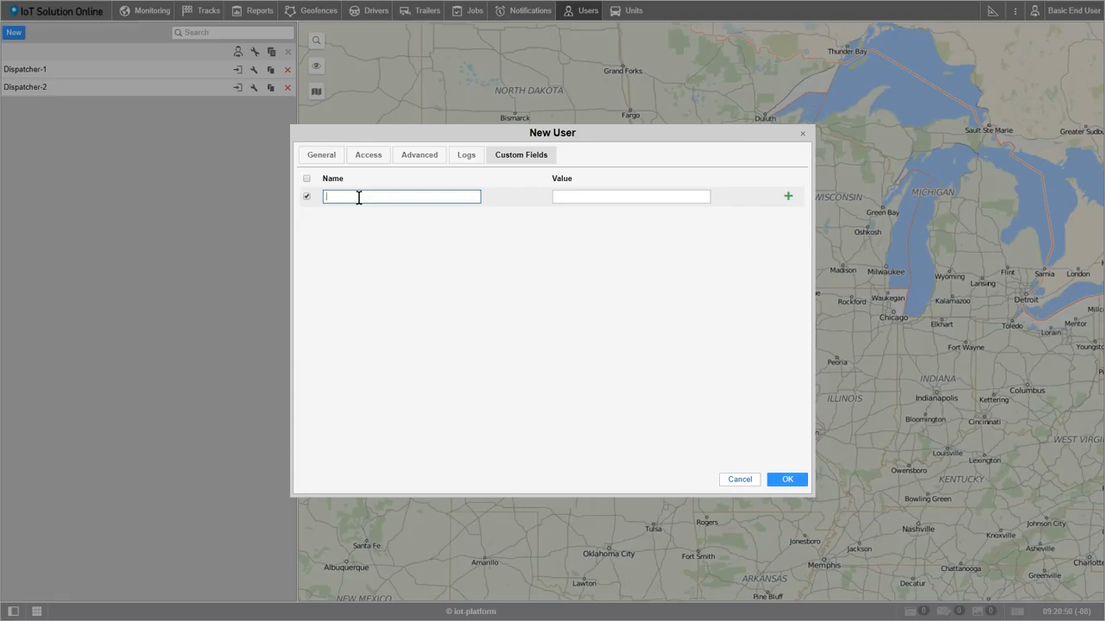
text(Position)
click(558, 195)
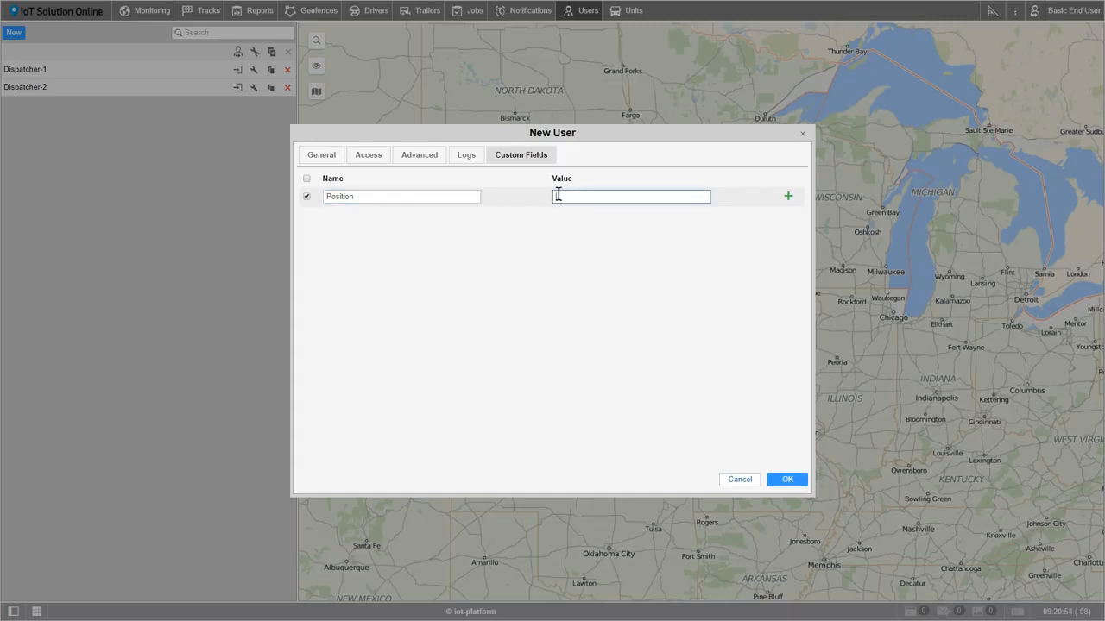
text(Dispatcher)
click(782, 199)
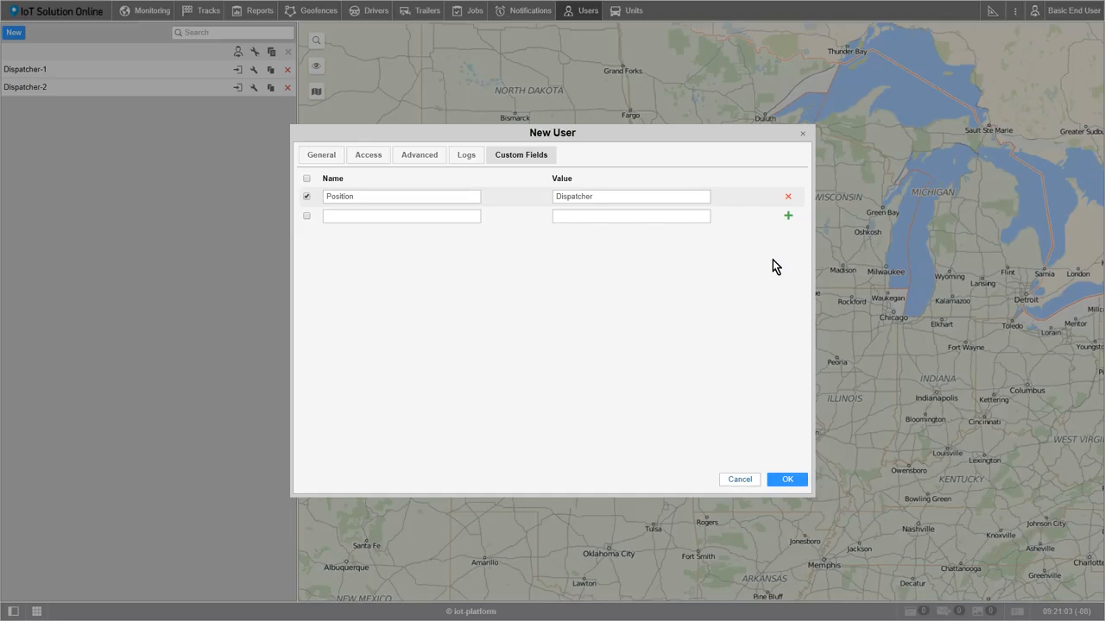
click(787, 480)
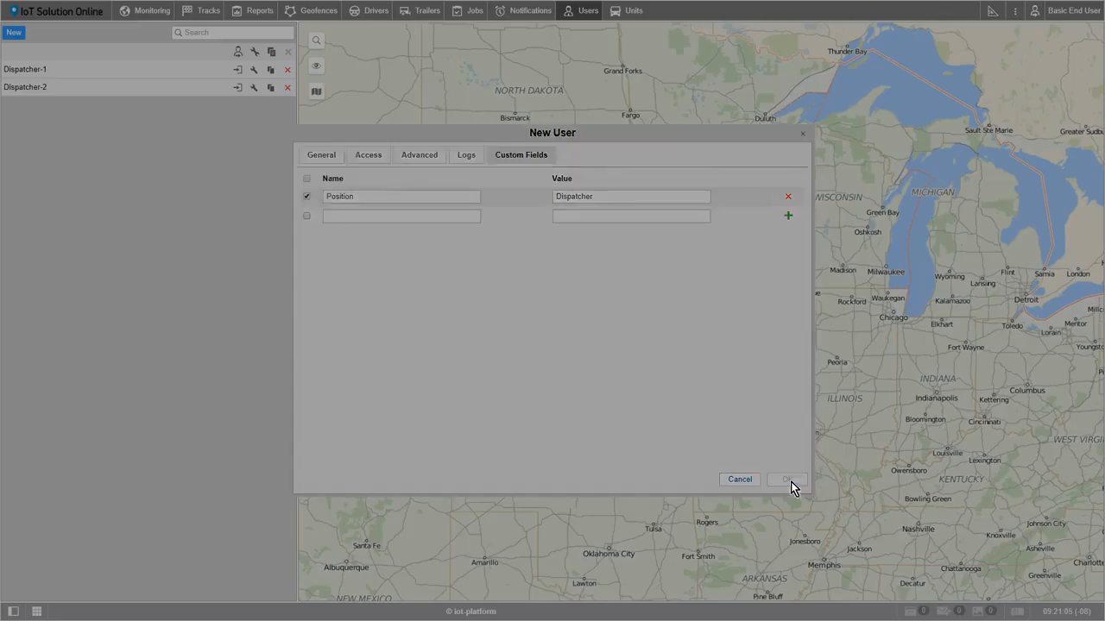